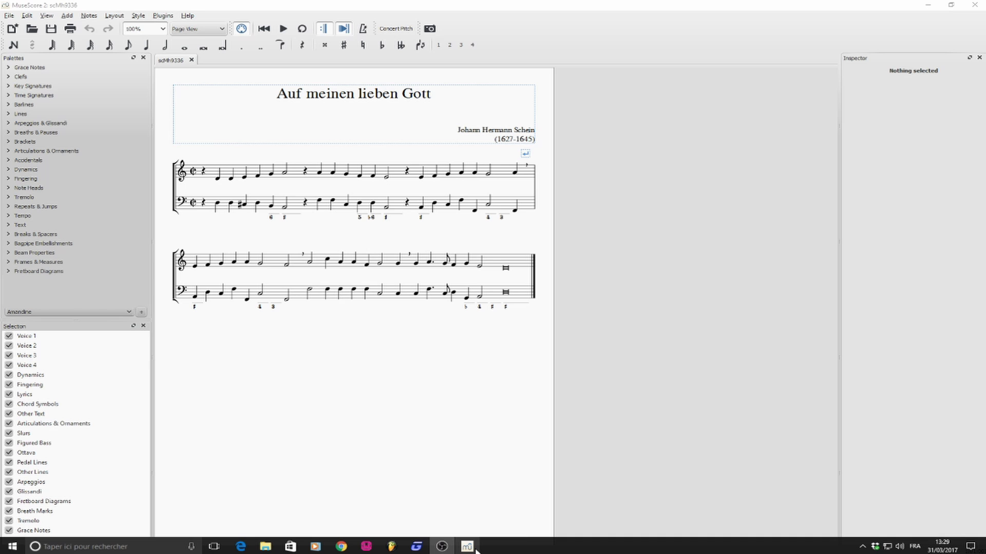
- Show musescore.org's plugin list and scroll the table from 31-TET Retuning plugin to DAA Strum Stick
mouse_move(472, 552)
click(341, 546)
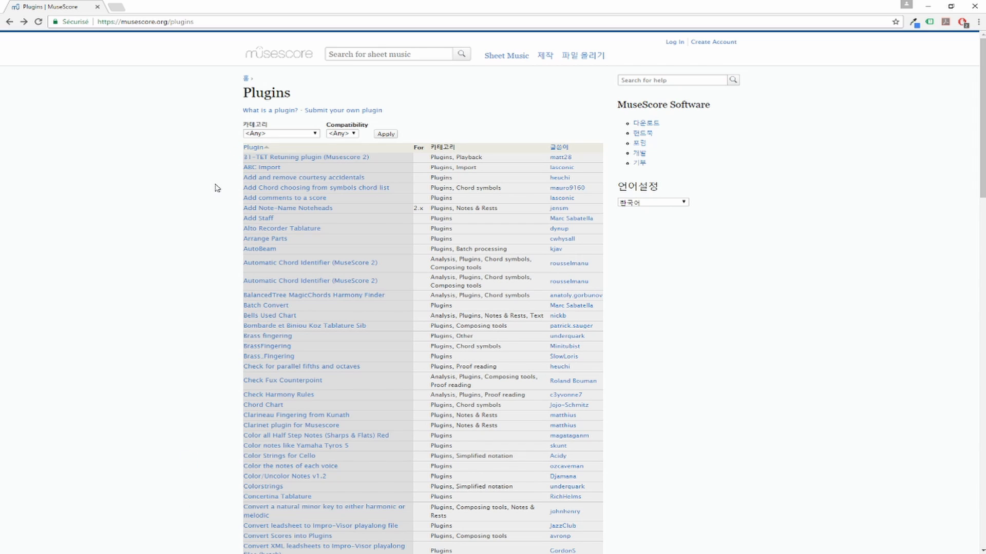
scroll(217, 190, down, 2)
scroll(217, 190, down, 20)
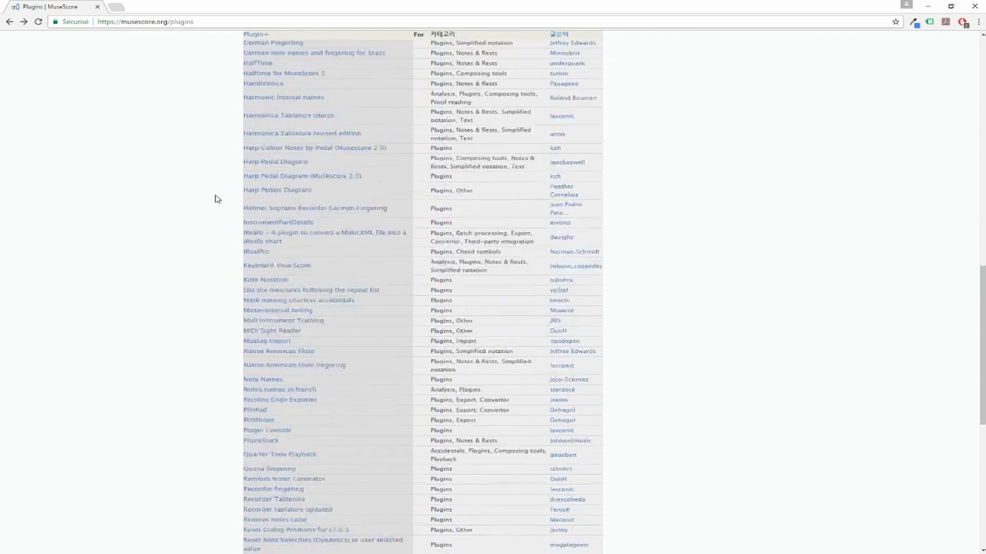
scroll(215, 206, down, 4)
scroll(220, 226, up, 20)
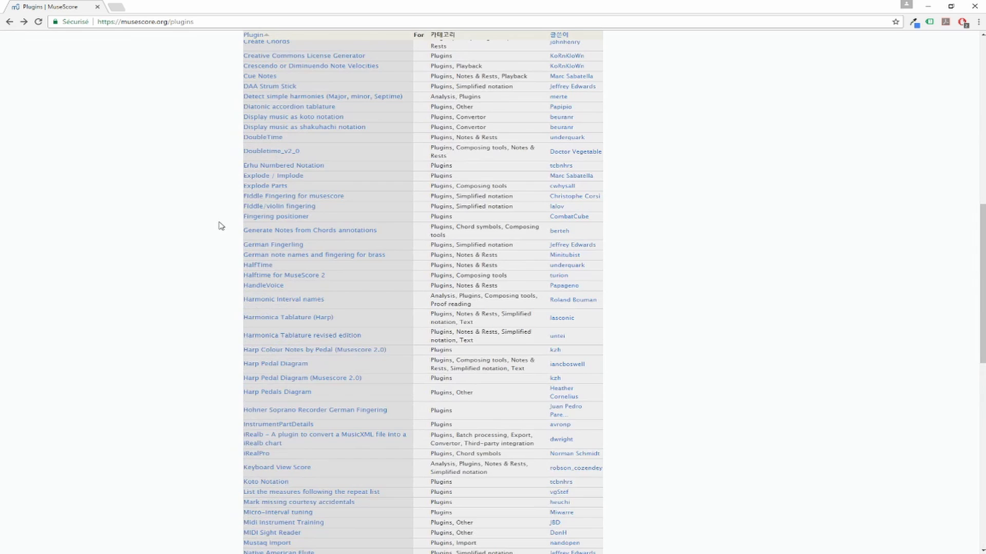
scroll(222, 227, up, 5)
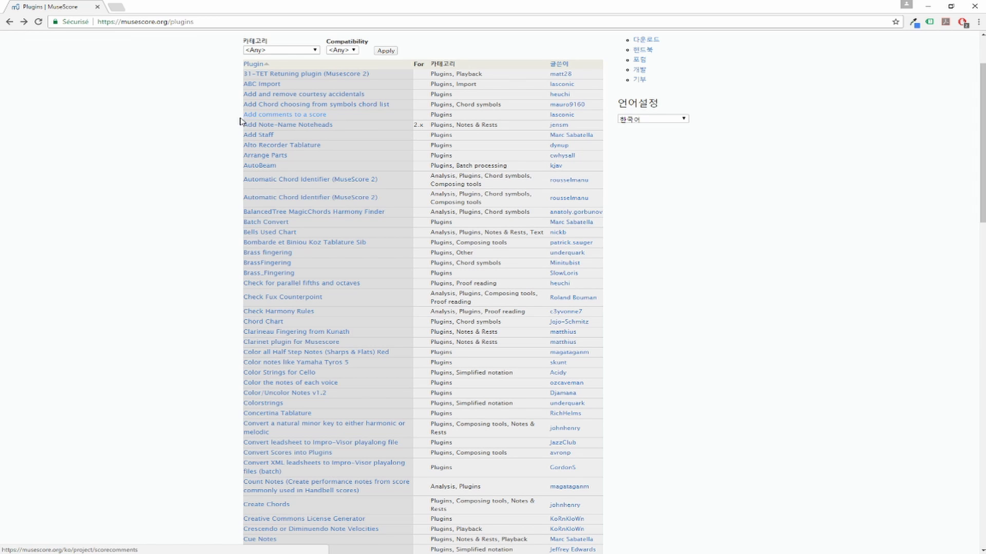
- Download musescore_comments-master.zip from the 'Add comments to a score' page and show it in Downloads
click(312, 116)
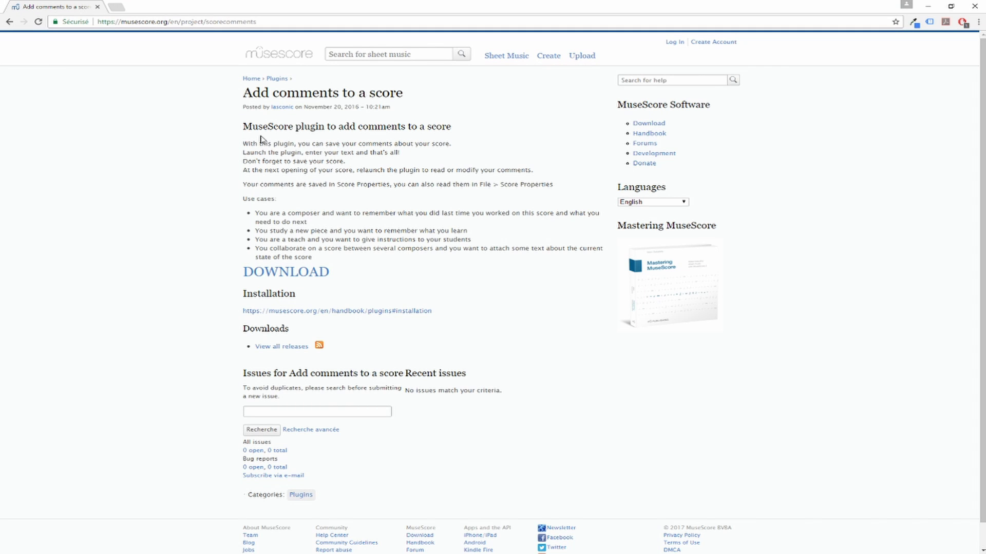
click(277, 273)
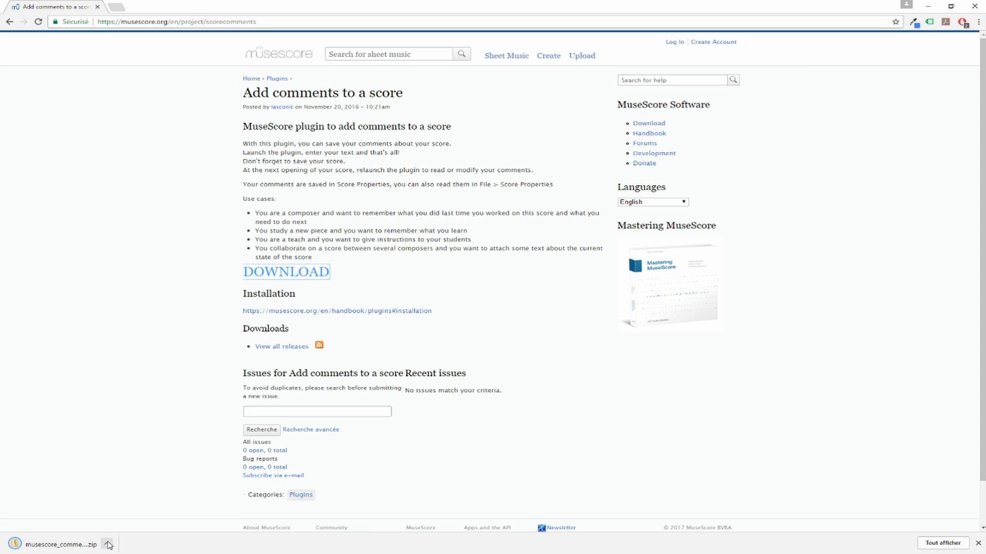
click(108, 544)
click(141, 513)
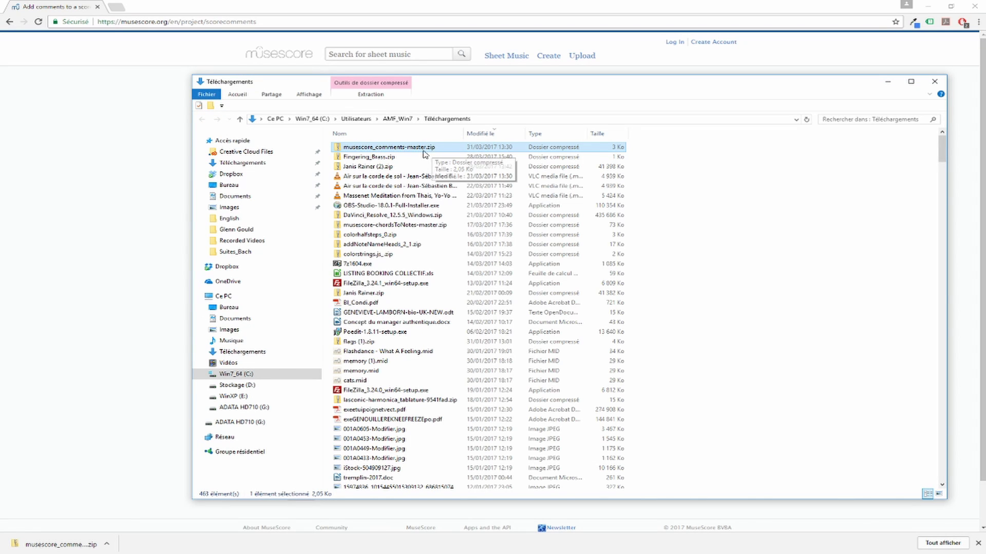
- Extract musescore_comments-master.zip to its suggested folder and open the inner musescore_comments-master folder
click(360, 149)
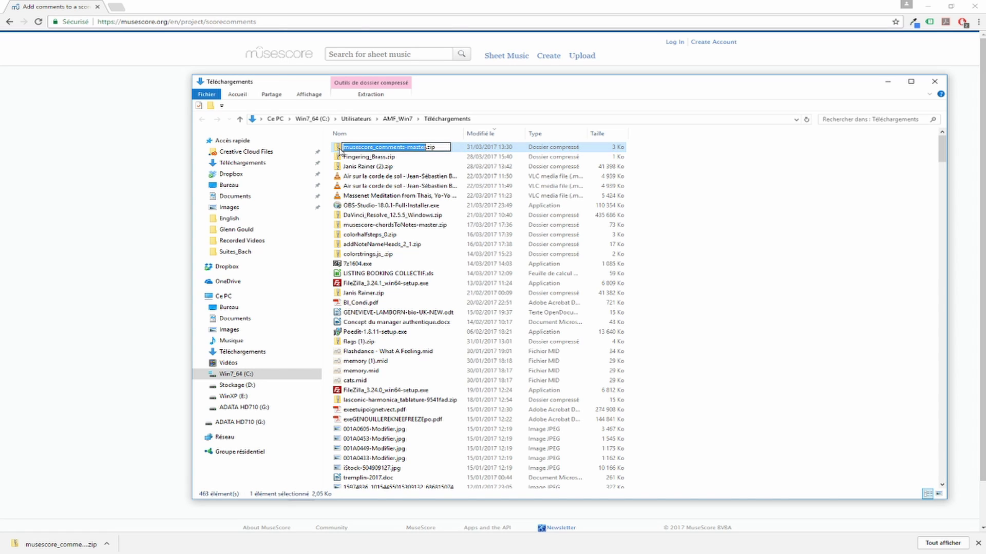
click(338, 148)
right_click(338, 149)
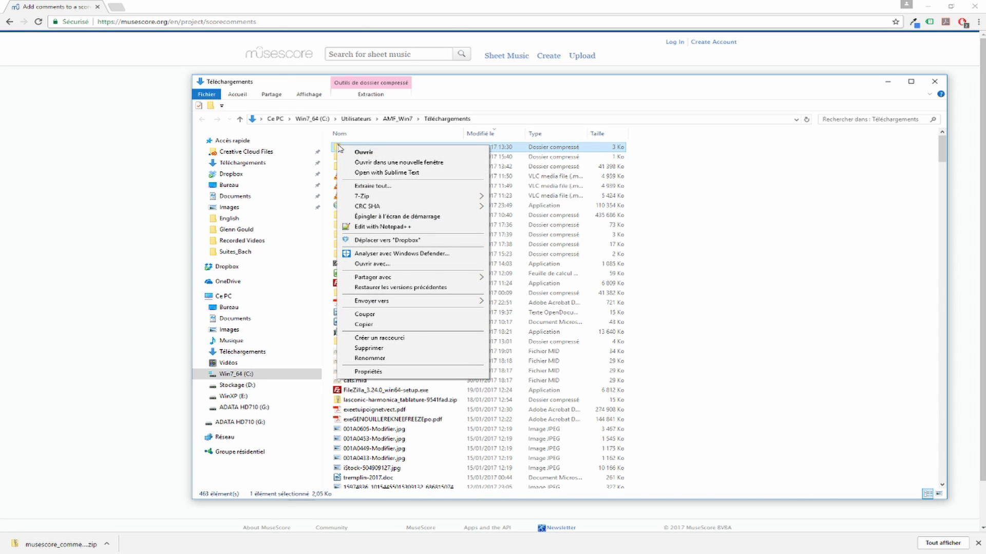
click(417, 186)
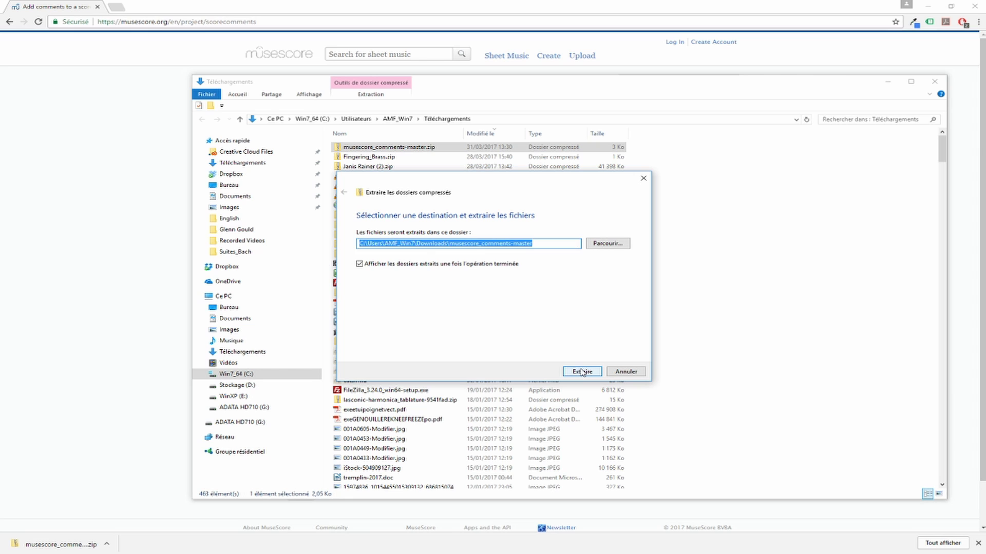
click(579, 371)
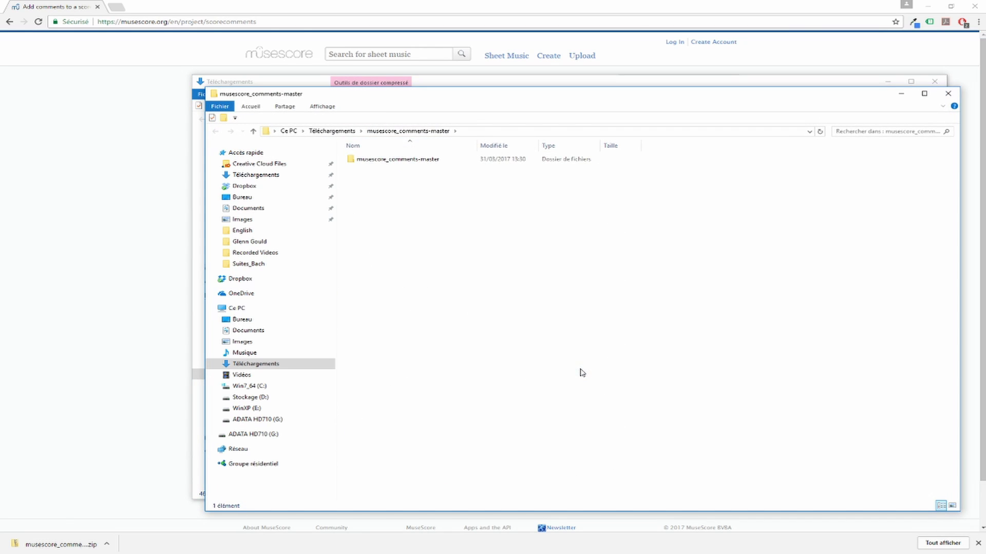
double_click(351, 160)
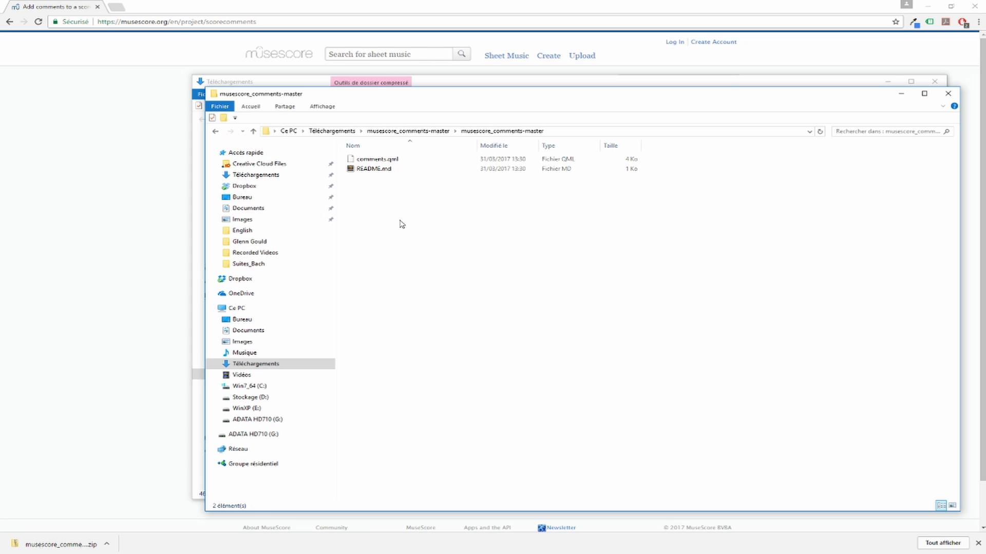
- Paste comments.qml into Documents > MuseScore2 > Plugins next to chordsToNotes.qml and colorcellostrings.qml
click(351, 162)
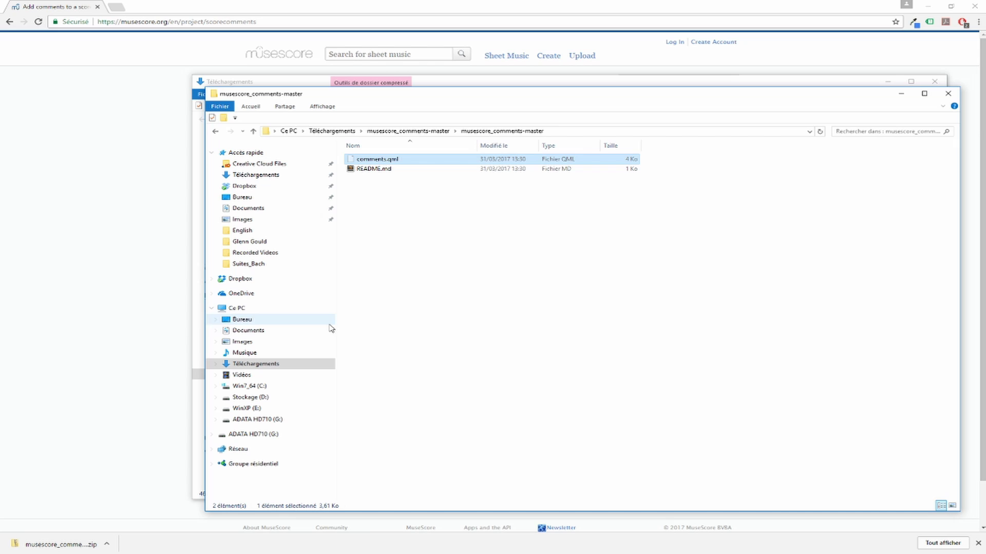
click(249, 330)
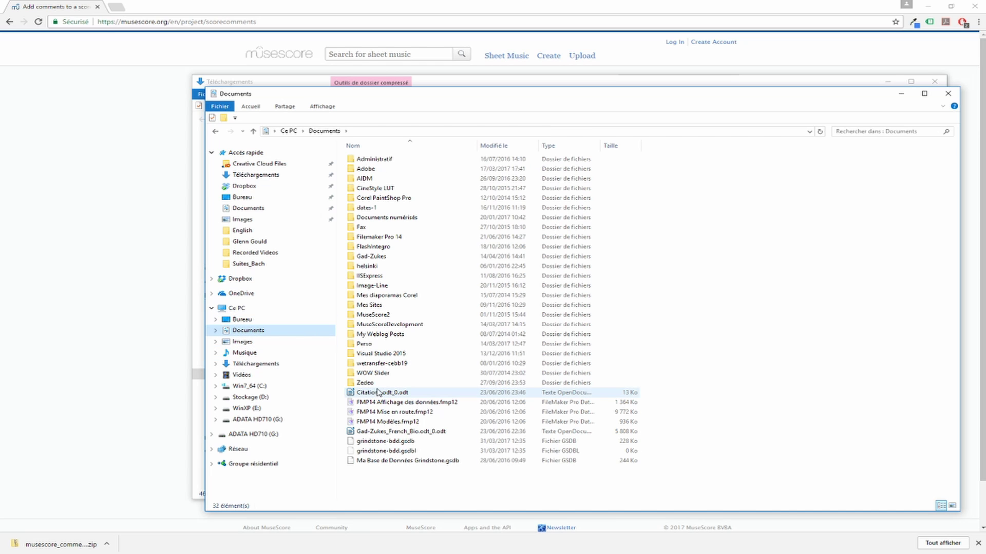
double_click(374, 315)
double_click(368, 189)
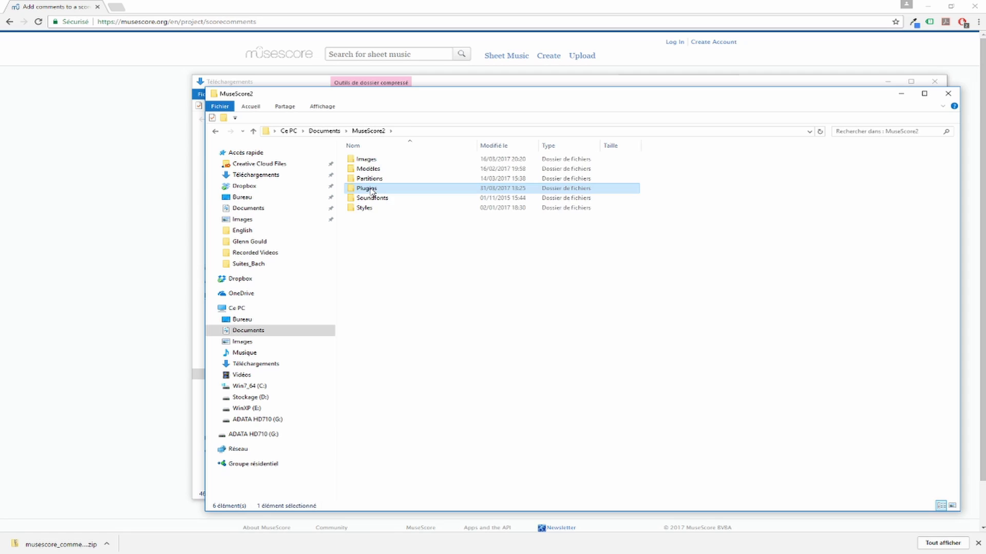
key(ctrl+v)
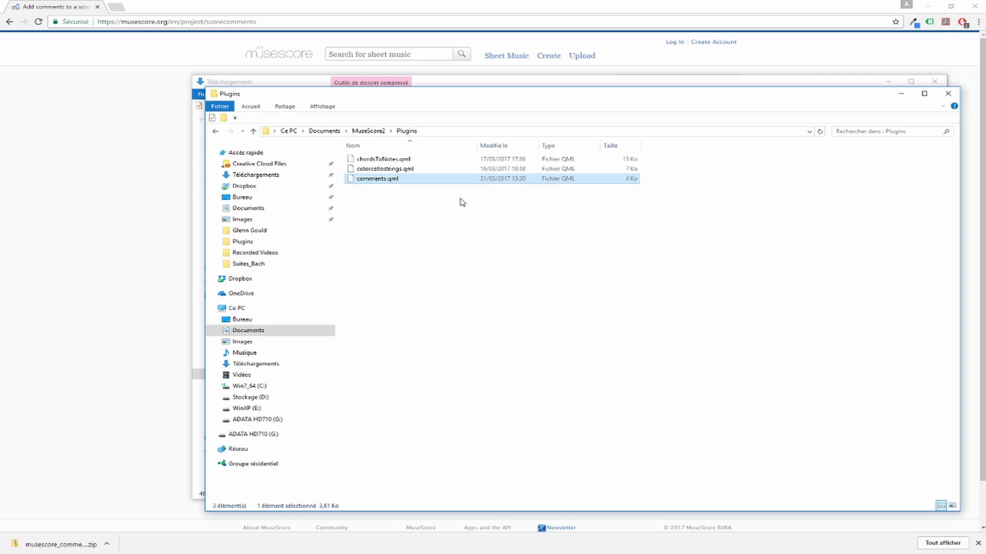
click(368, 203)
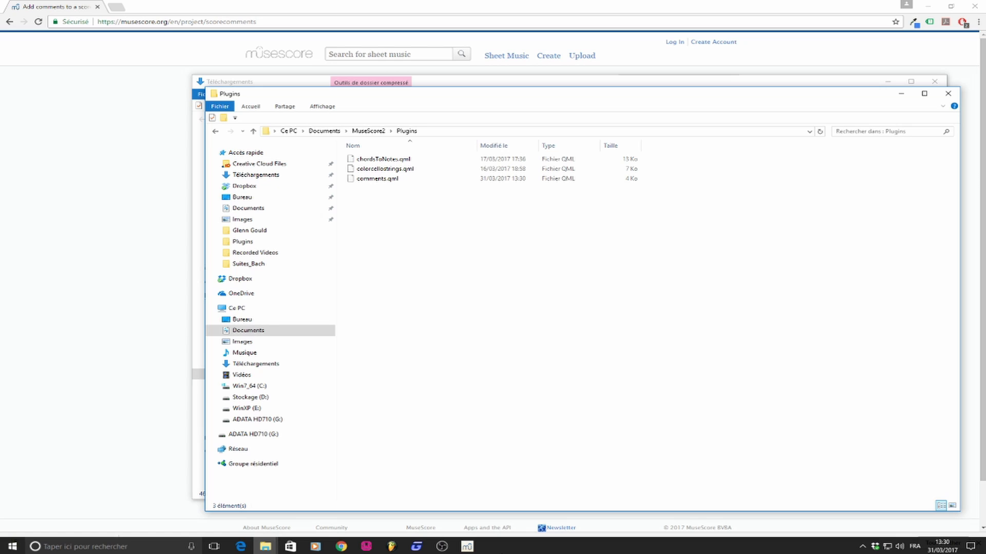
- Tick the comments plugin in MuseScore's Plugin Manager and confirm with OK
click(467, 548)
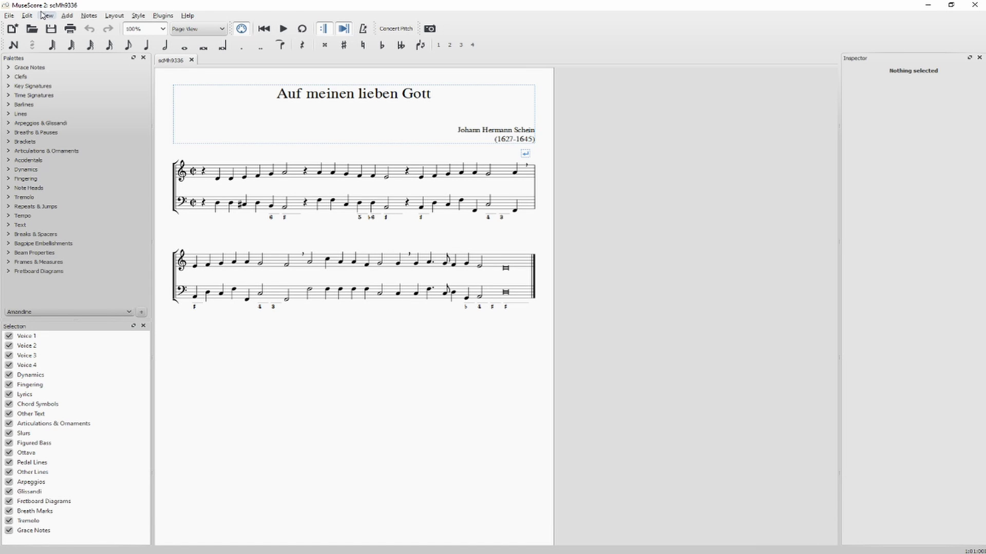
click(164, 17)
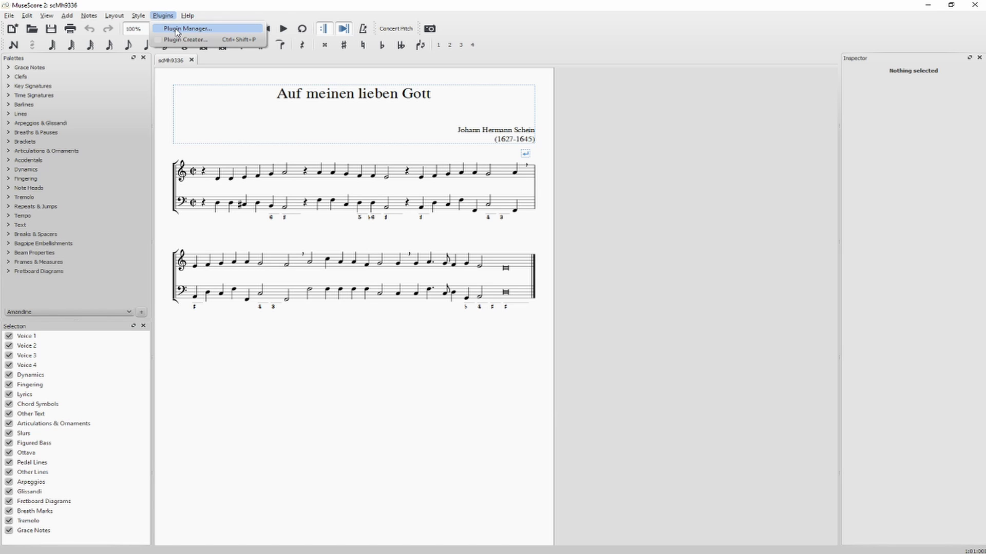
click(177, 29)
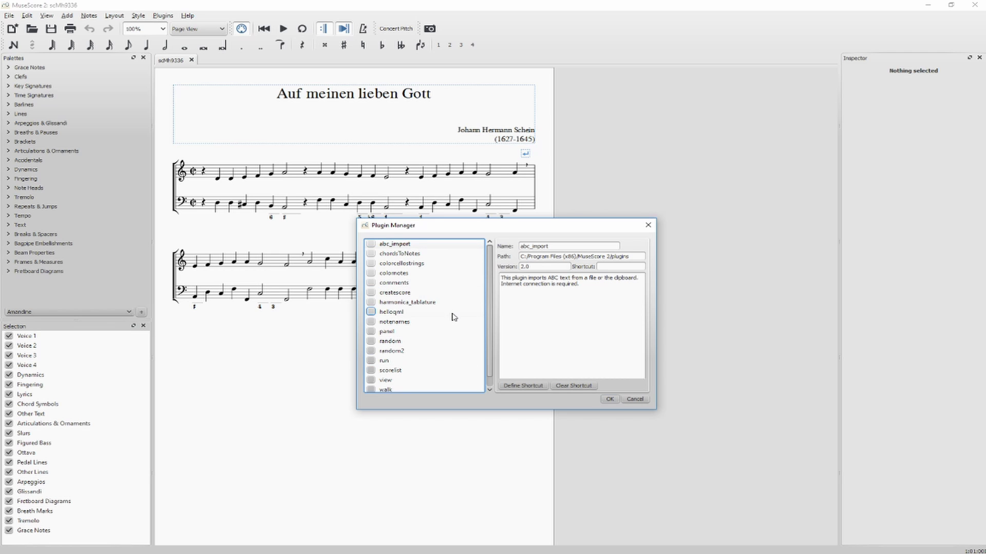
scroll(451, 316, down, 1)
scroll(452, 341, up, 1)
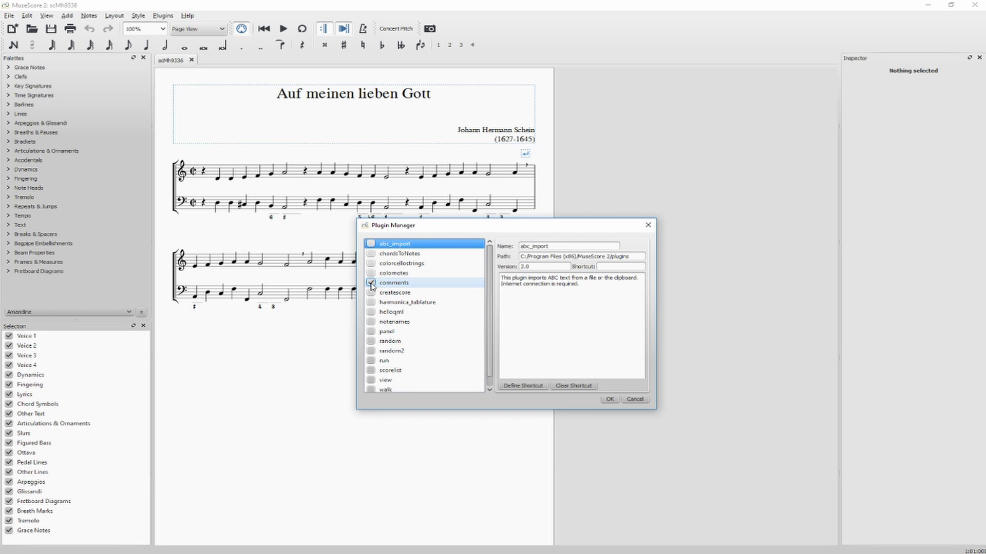
click(394, 283)
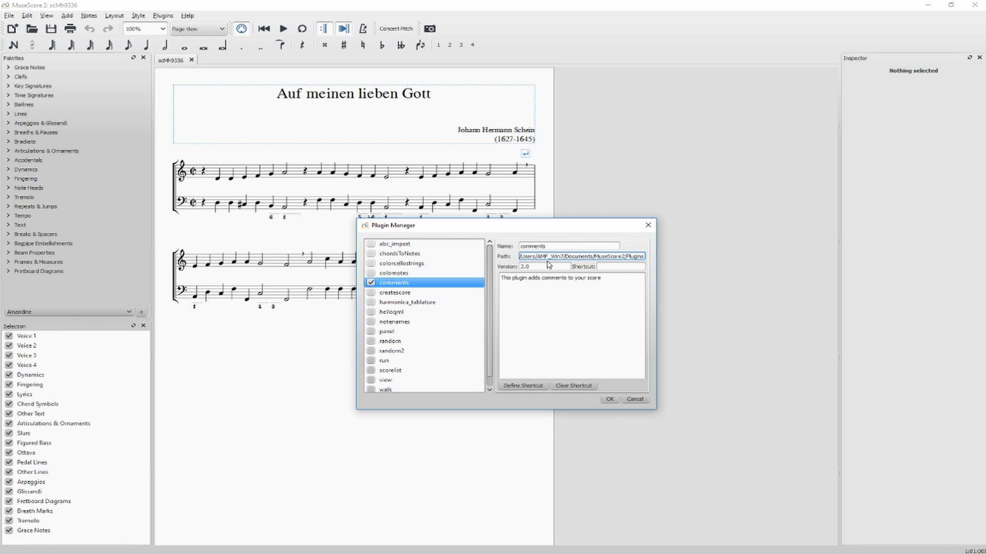
click(552, 347)
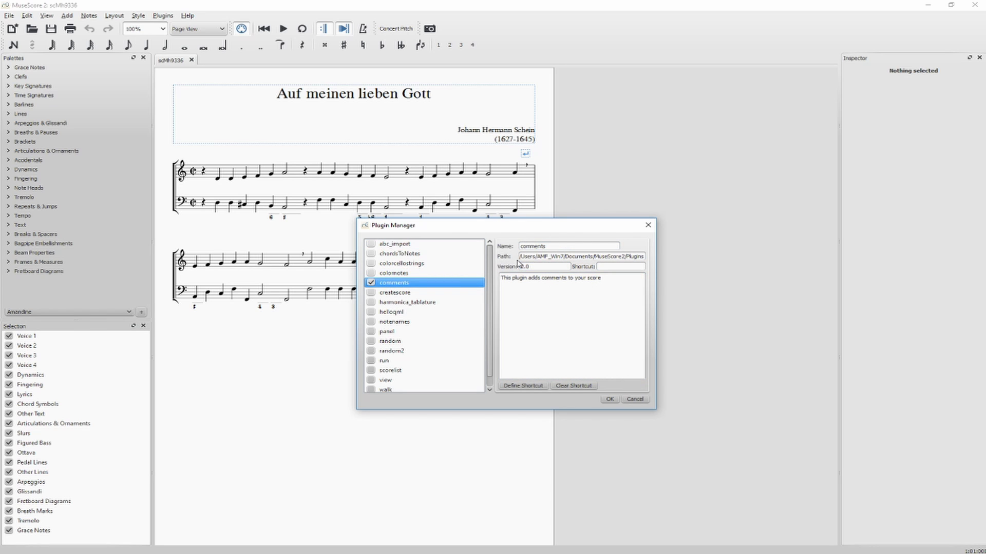
click(609, 399)
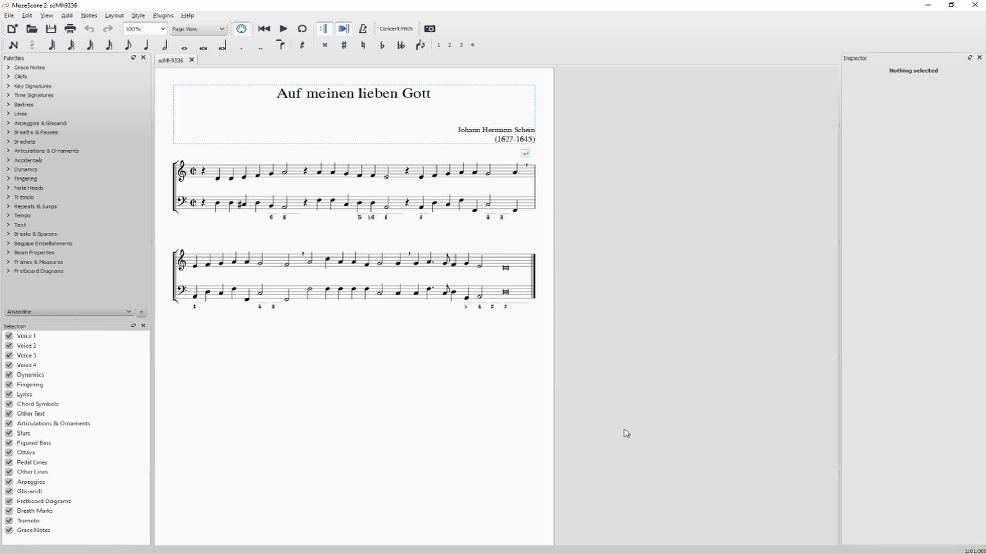
- Run Plugins > Comments on Auf meinen lieben Gott and enter 'Some comments about my score'
click(164, 16)
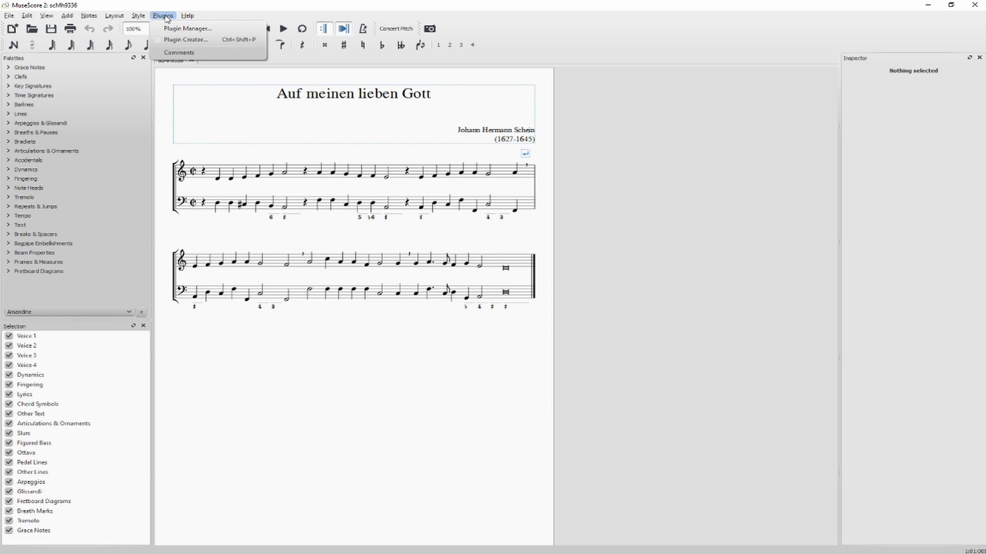
click(198, 53)
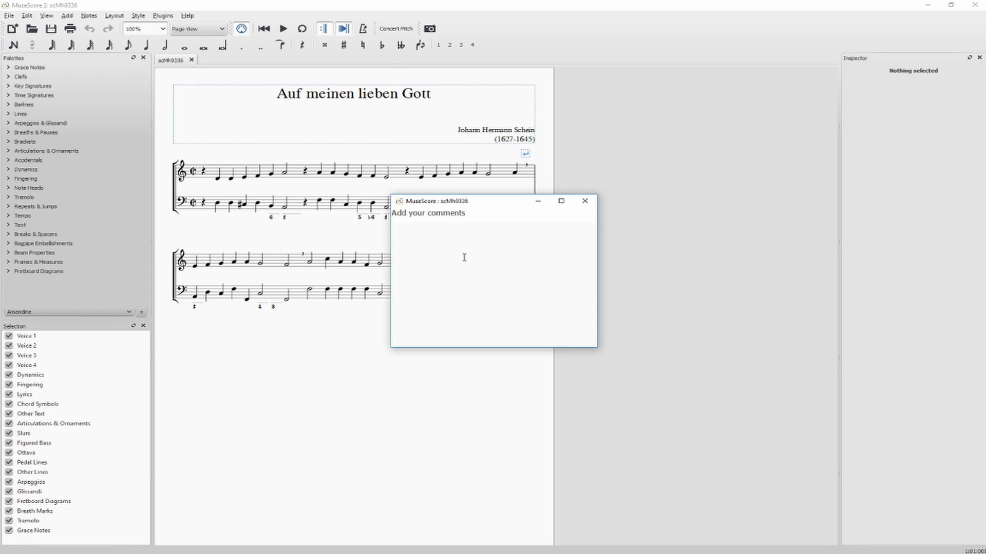
text(Some comments about my score)
mouse_move(375, 537)
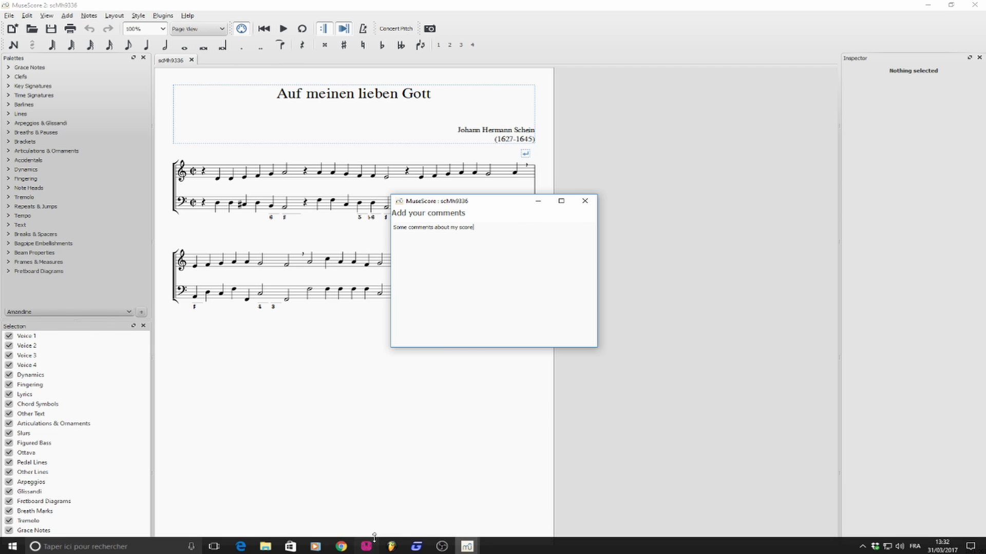
click(341, 548)
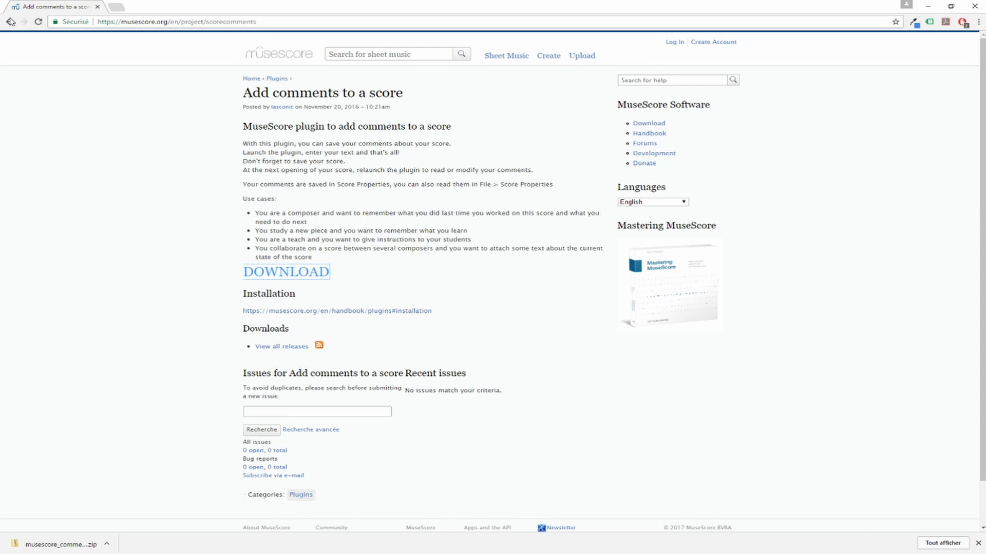
click(10, 22)
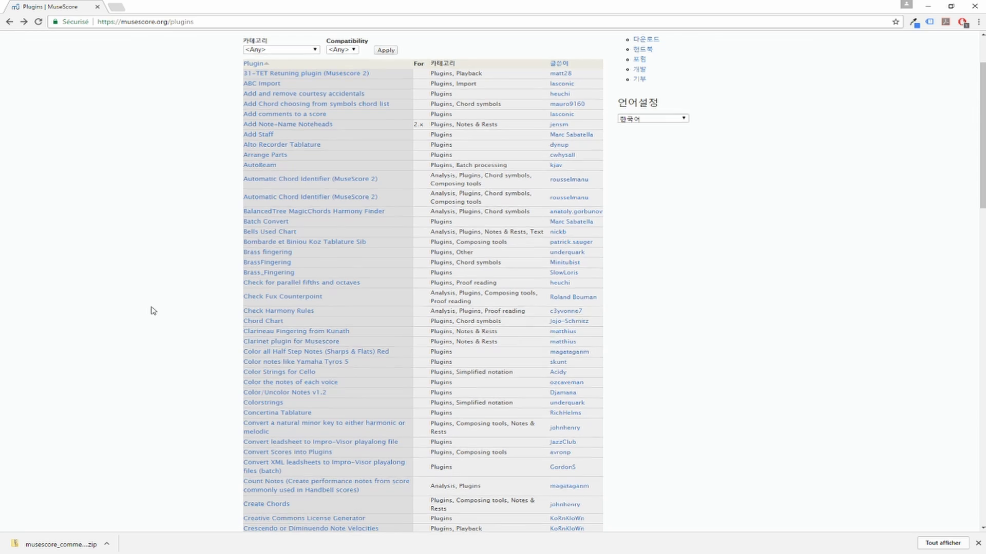
scroll(154, 312, down, 7)
scroll(165, 281, down, 9)
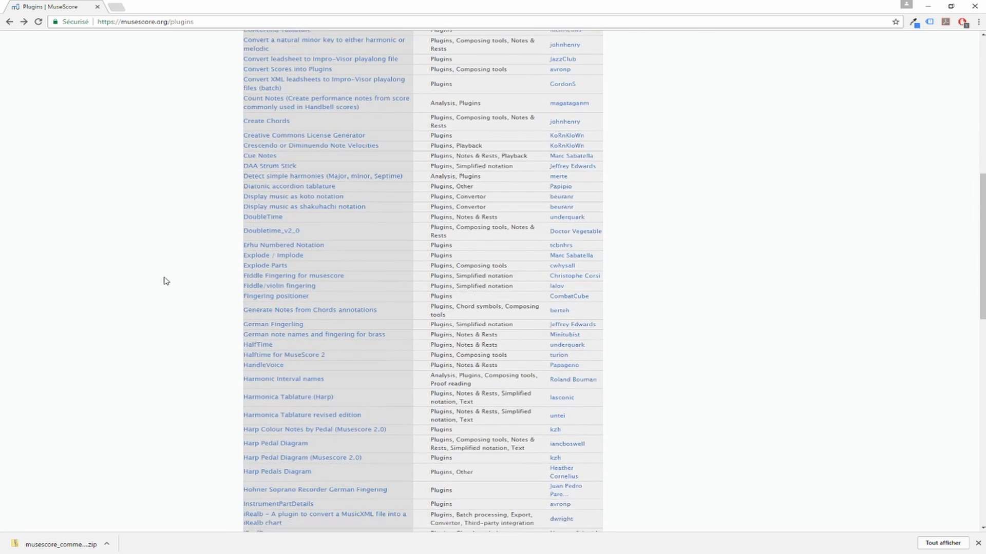
scroll(185, 320, down, 5)
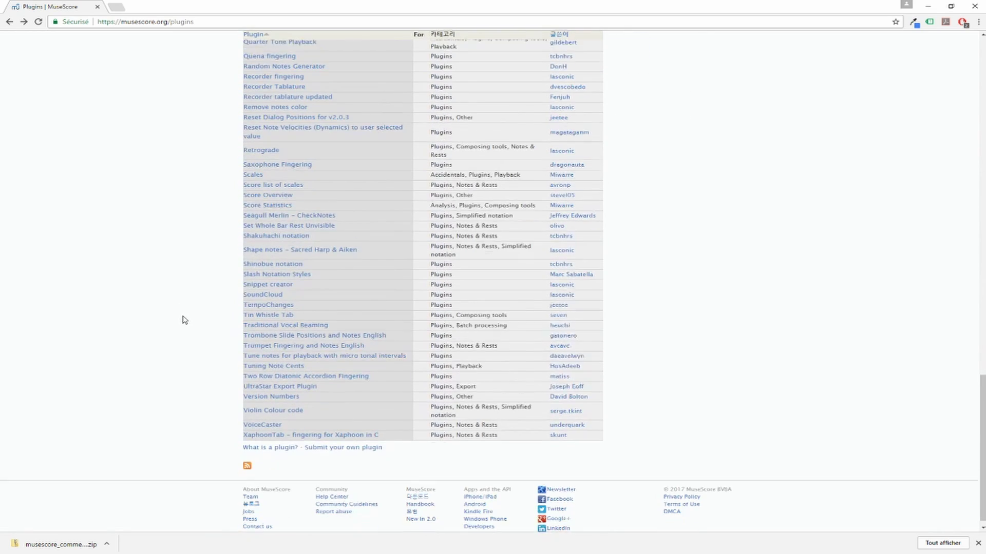
scroll(187, 319, up, 6)
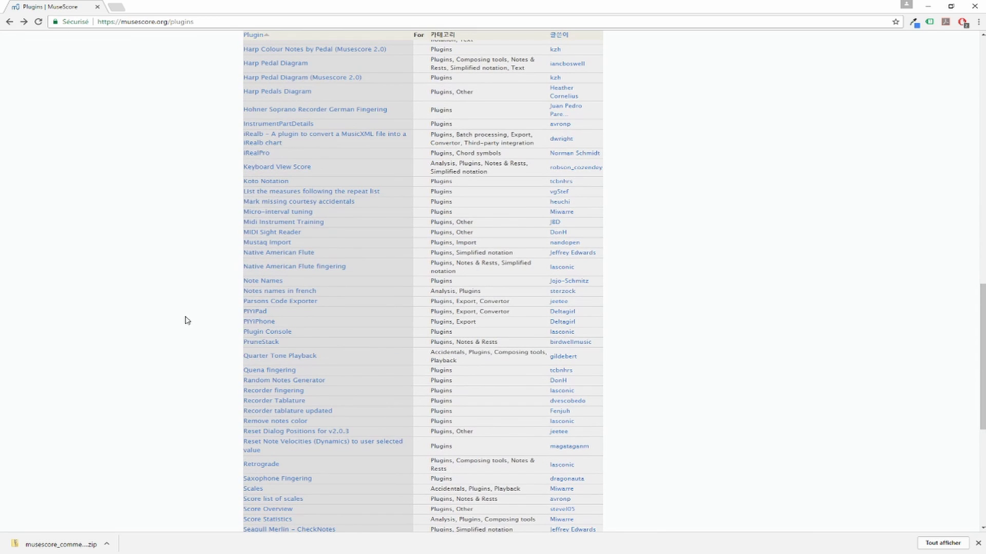